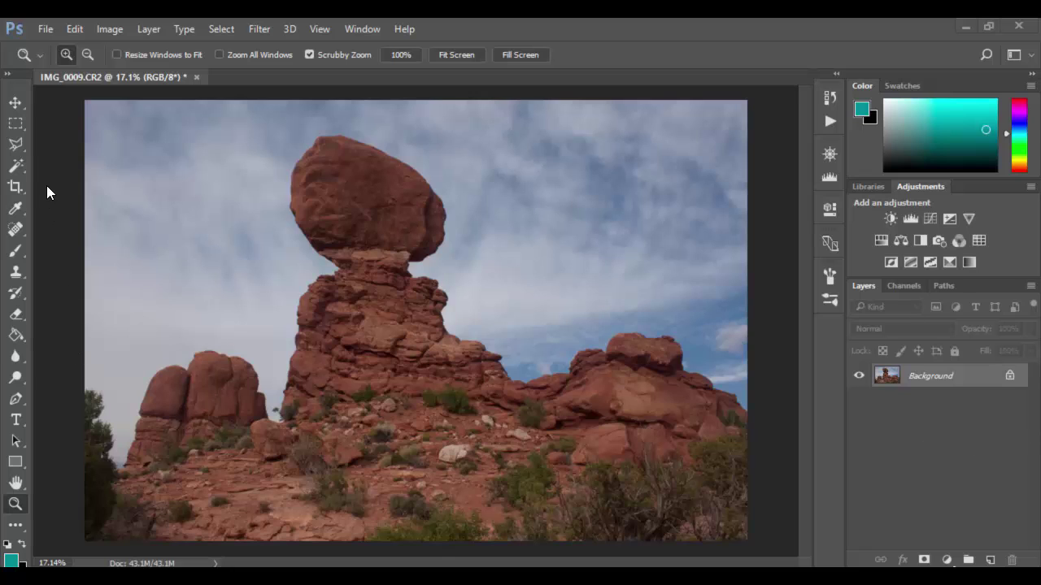
Browse the Image menu, adjustment layer list and Window panels without adding anything
click(100, 26)
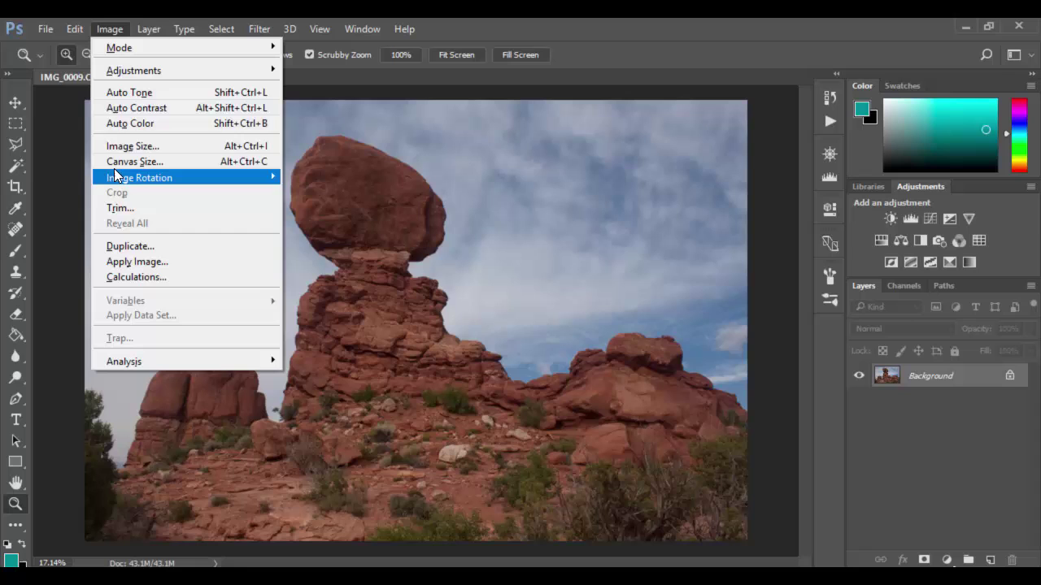
mouse_move(153, 32)
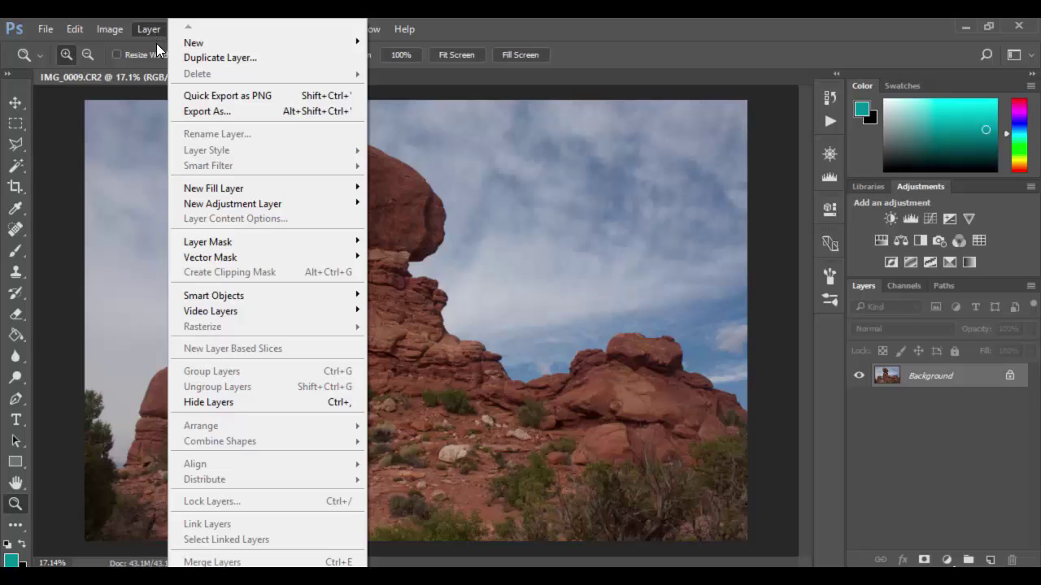
mouse_move(187, 210)
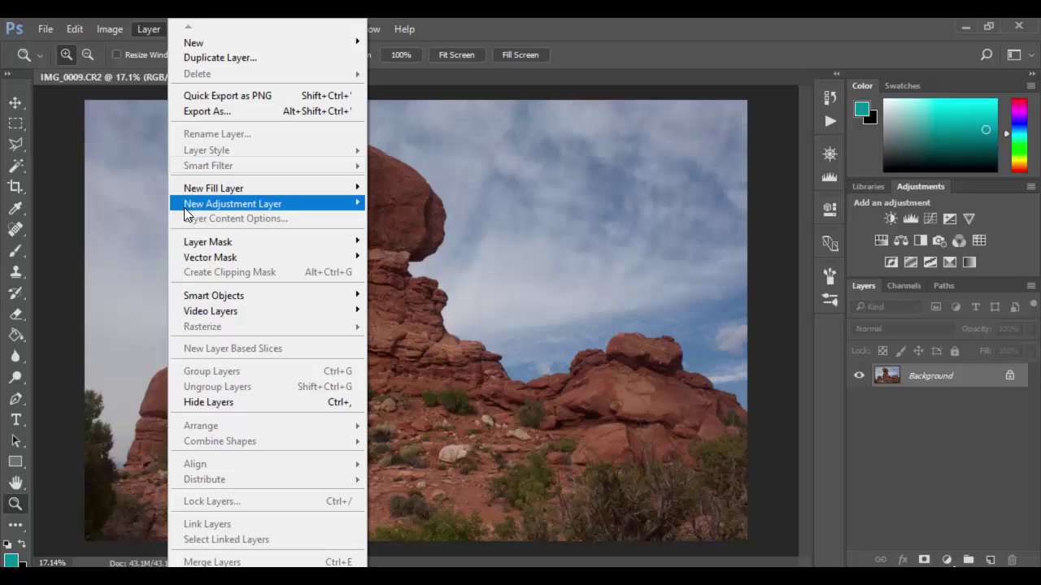
mouse_move(218, 204)
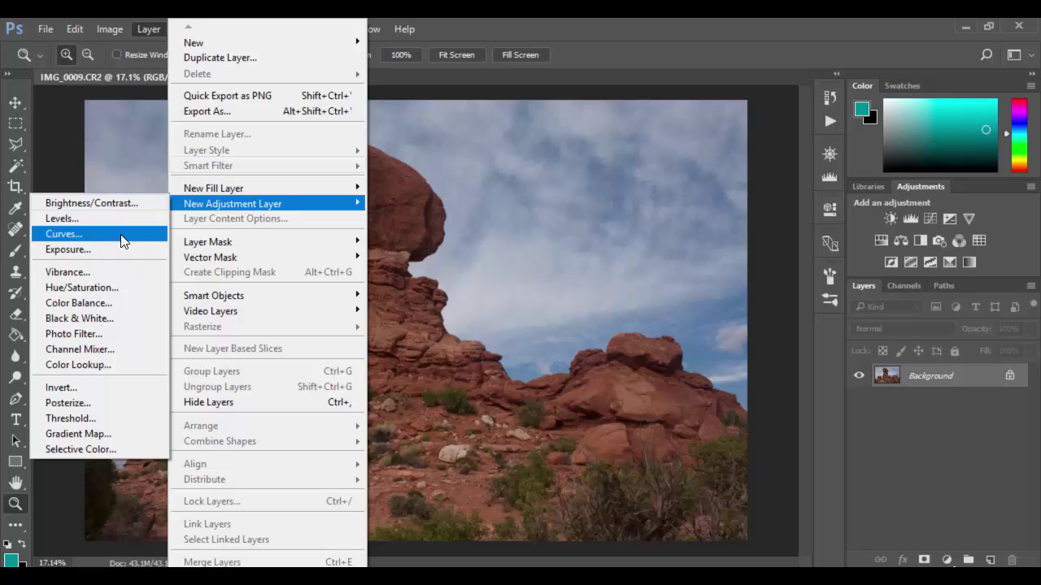
click(739, 46)
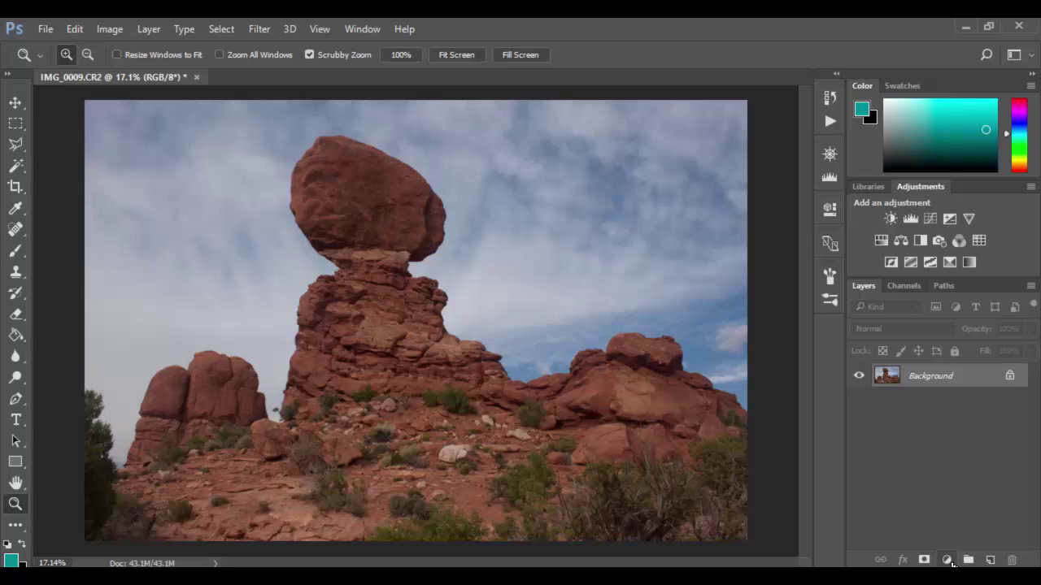
click(947, 560)
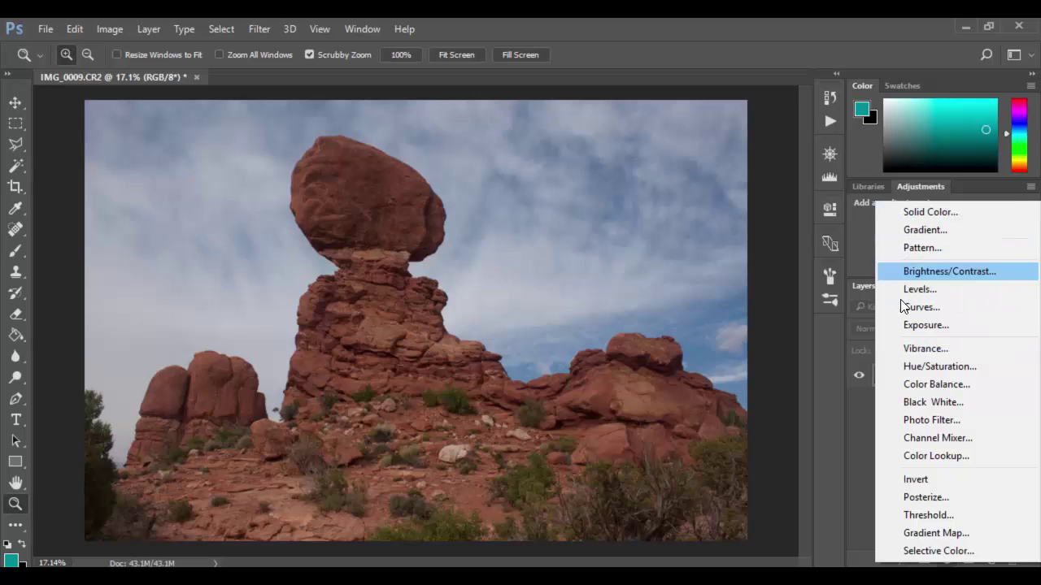
click(867, 470)
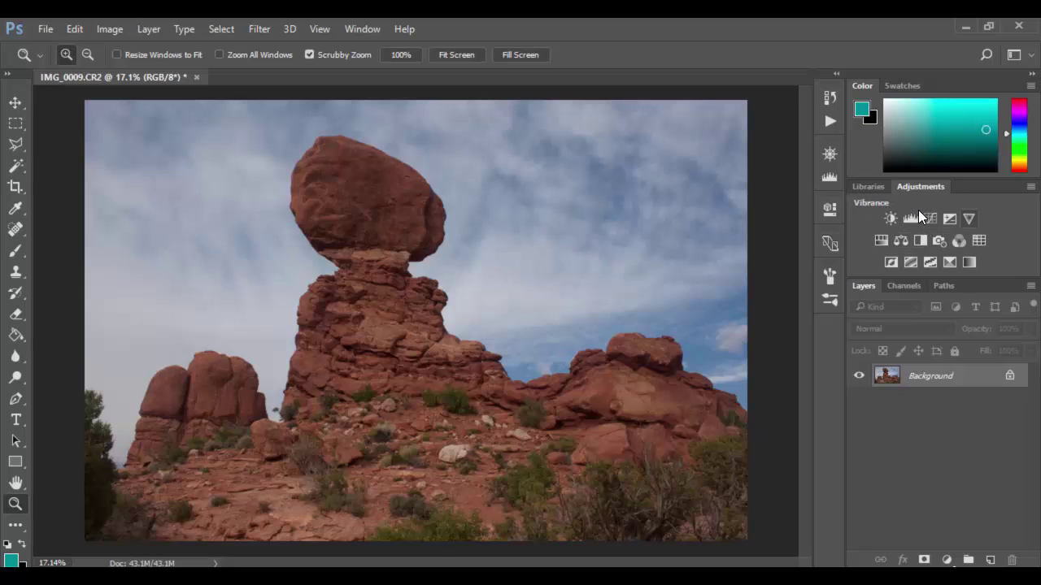
click(364, 29)
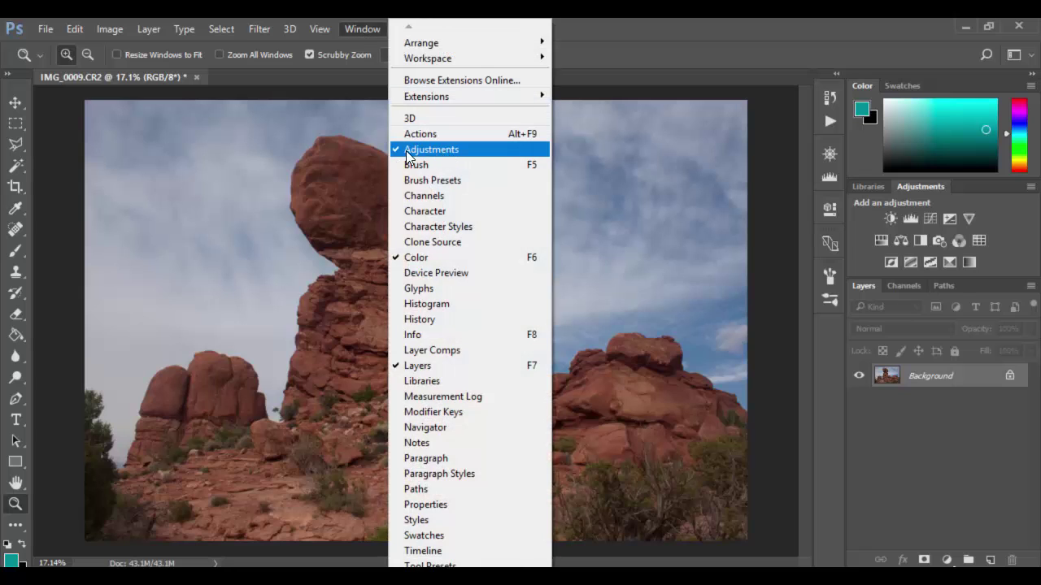
click(745, 73)
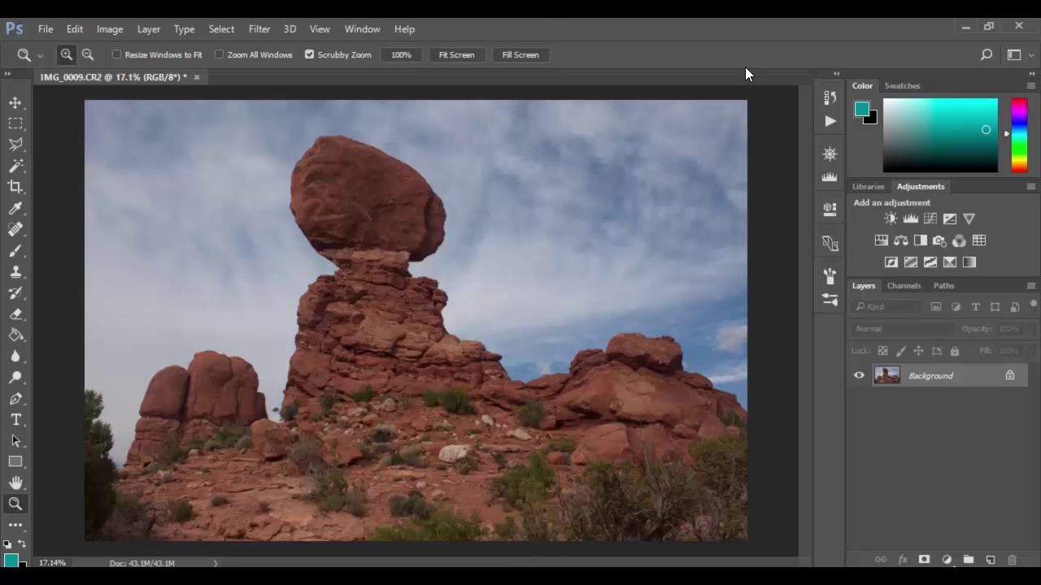
Add a Brightness/Contrast adjustment layer, apply Auto, then set Brightness 15 and Contrast 65
click(889, 216)
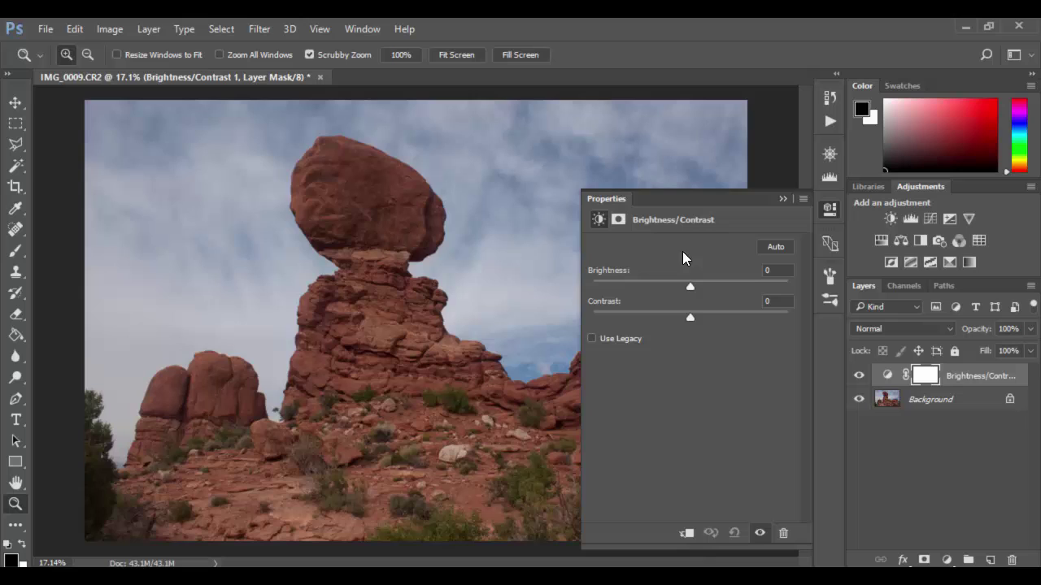
click(776, 247)
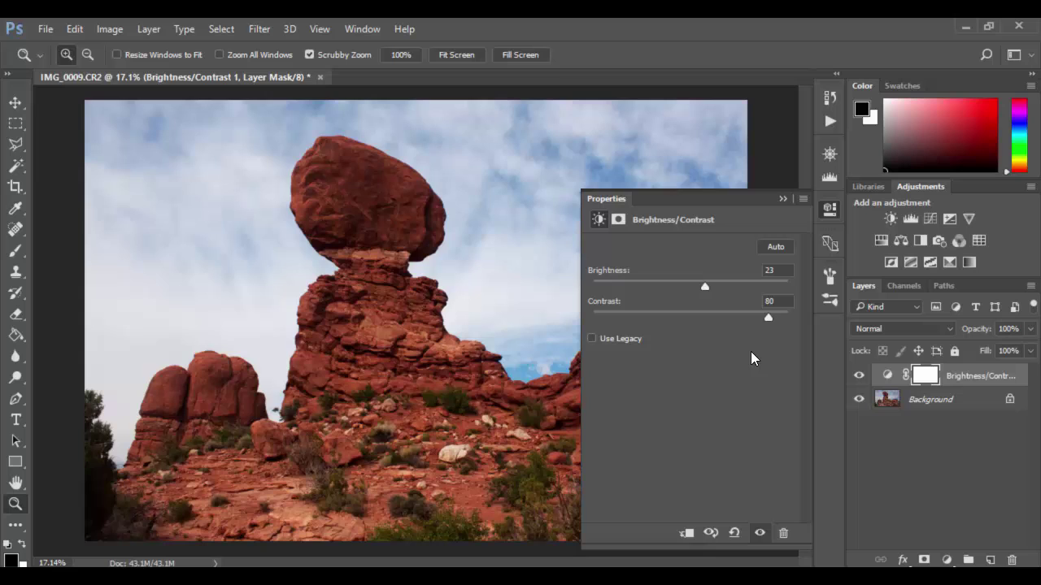
drag(768, 321, 754, 322)
mouse_move(707, 286)
mouse_down()
mouse_move(718, 288)
mouse_move(701, 286)
mouse_up()
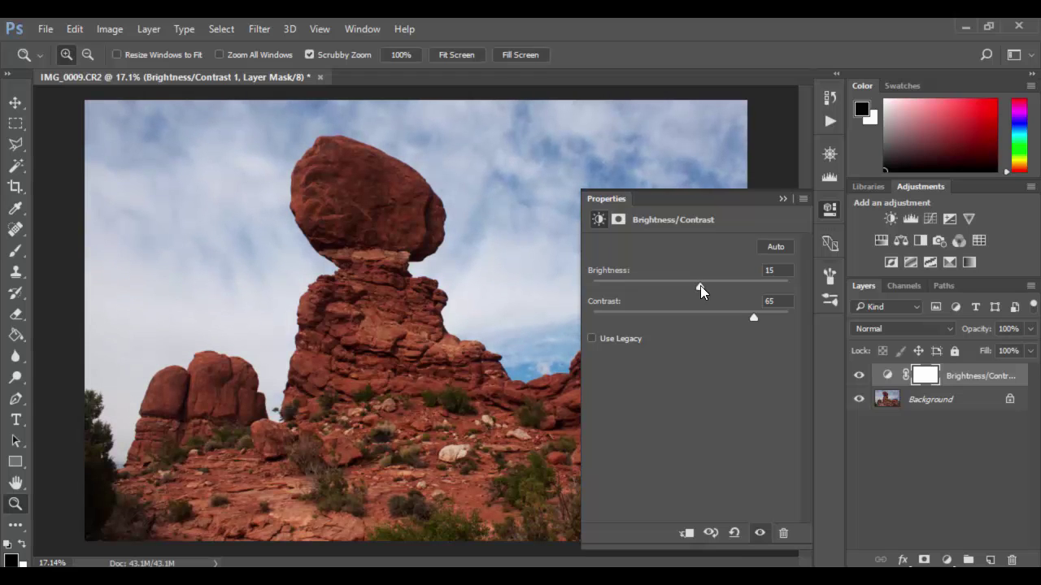
click(782, 200)
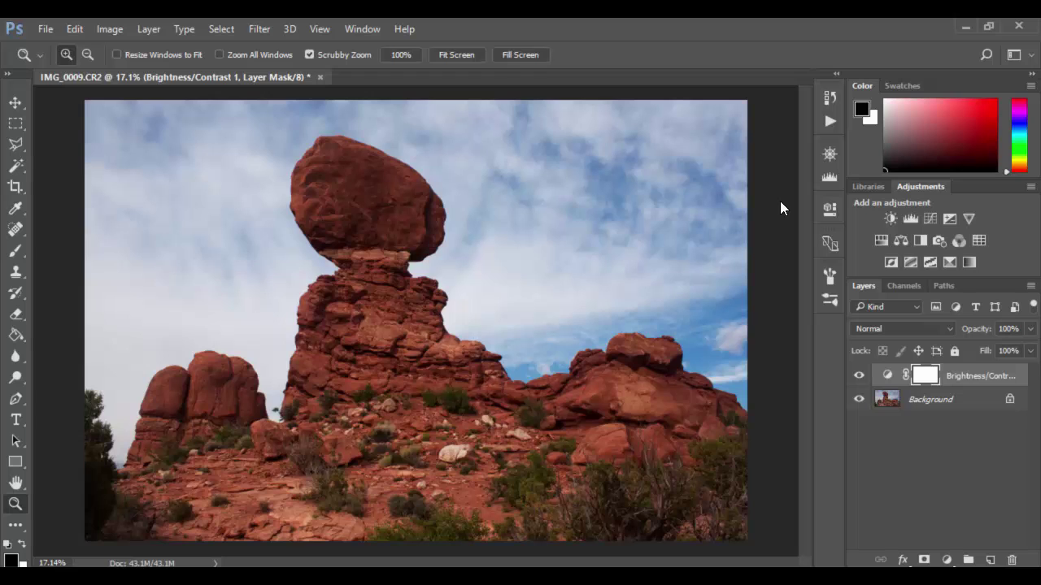
Toggle the adjustment layer's visibility to compare the photo before and after
click(859, 377)
click(858, 378)
click(858, 378)
click(859, 377)
Reset the Brightness/Contrast 1 layer to Brightness 0 and Contrast 0, keeping it visible
double_click(888, 376)
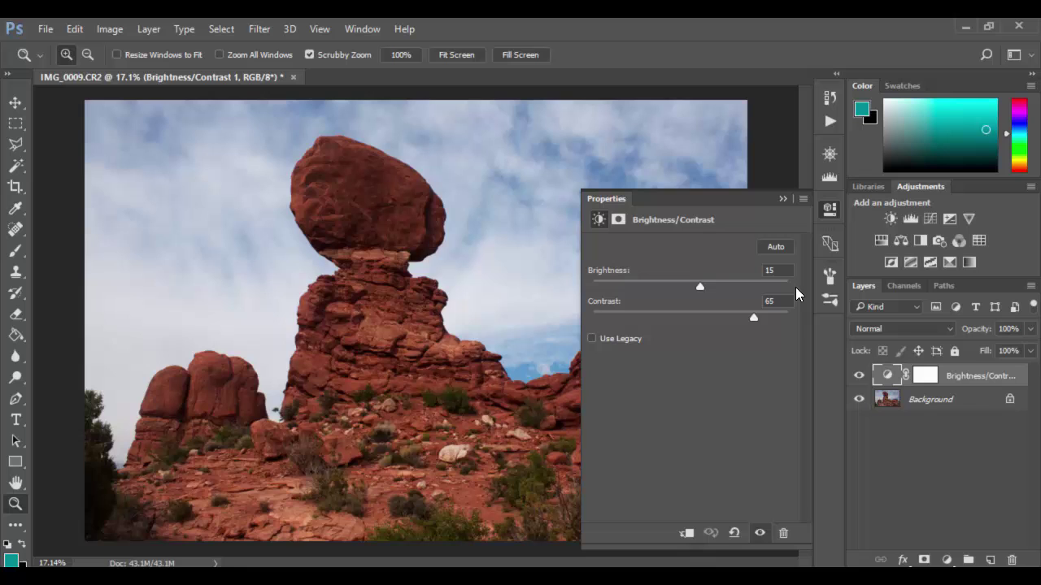
click(773, 269)
text(0)
key(Tab)
text(0)
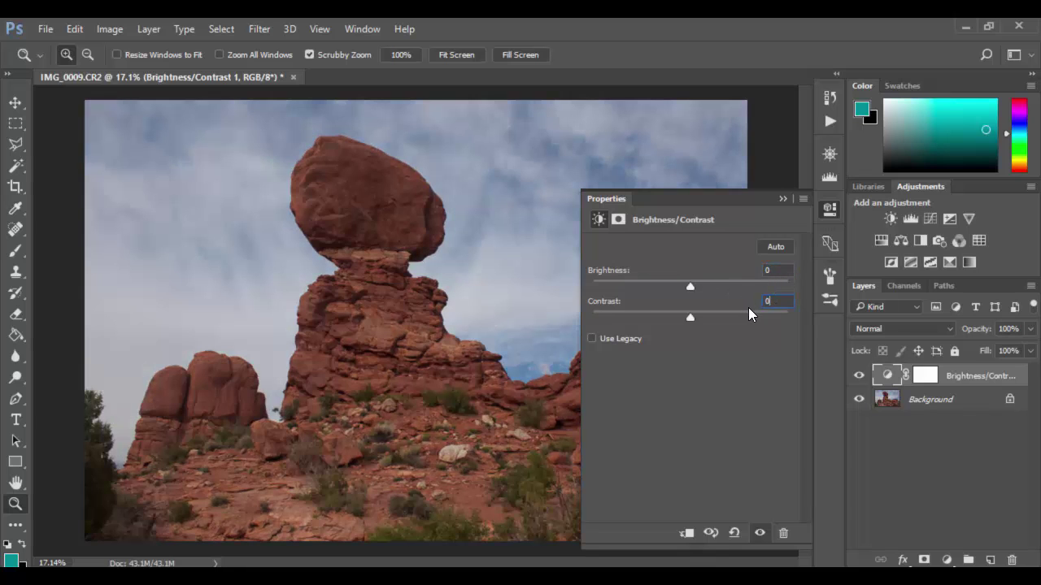
click(785, 199)
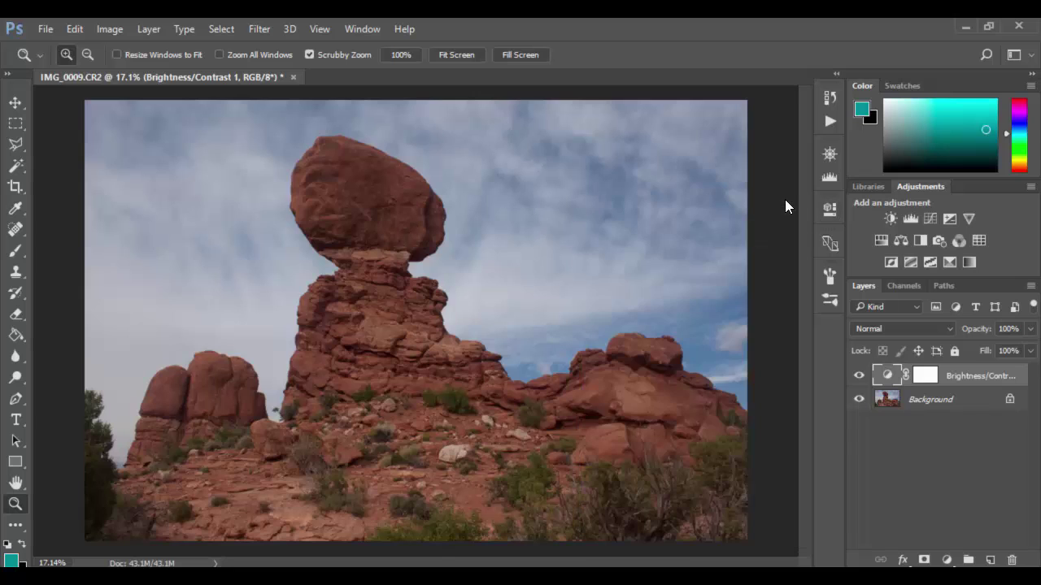
click(859, 375)
click(883, 329)
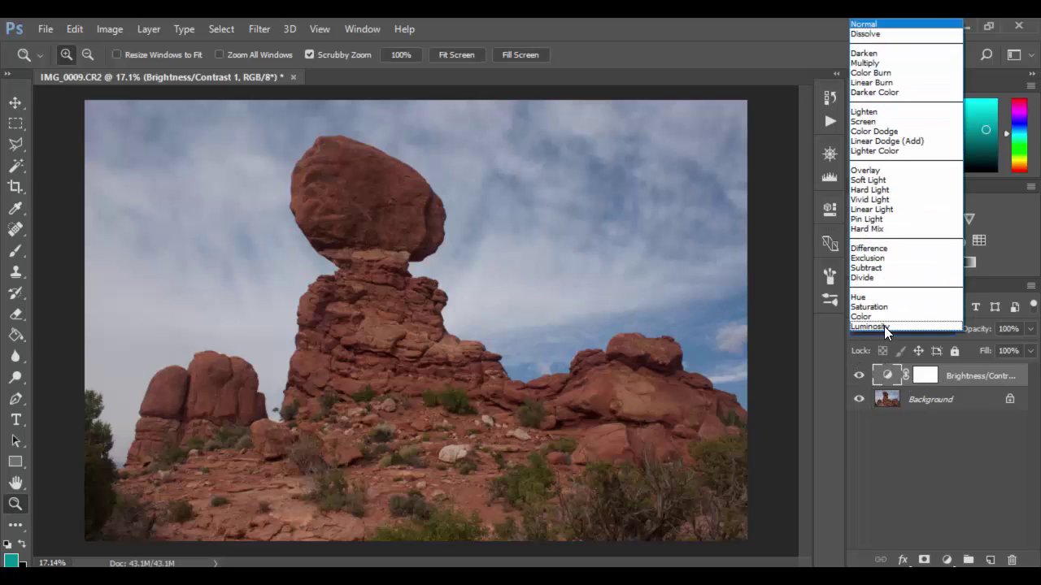
click(867, 64)
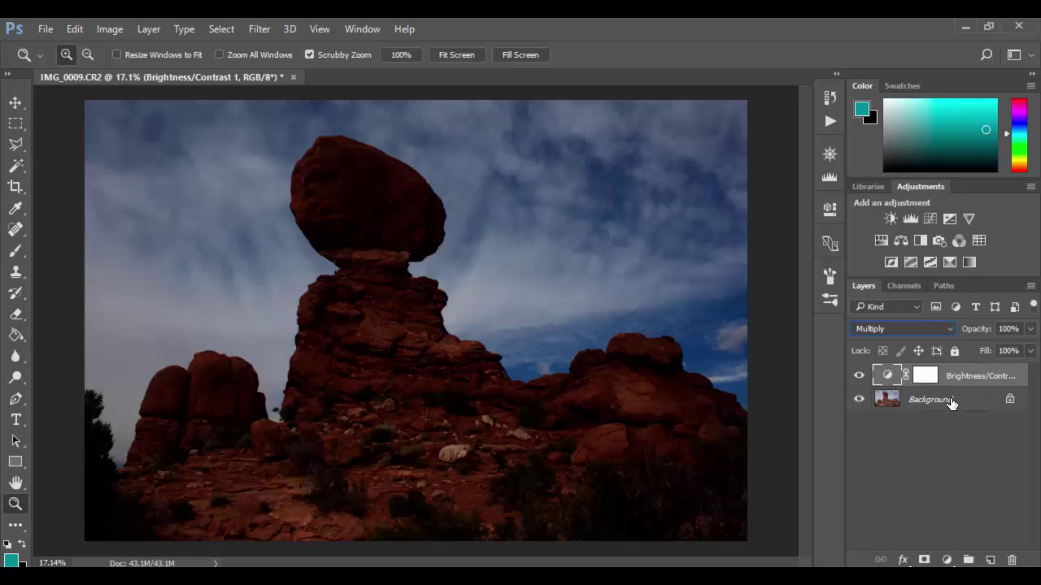
click(902, 329)
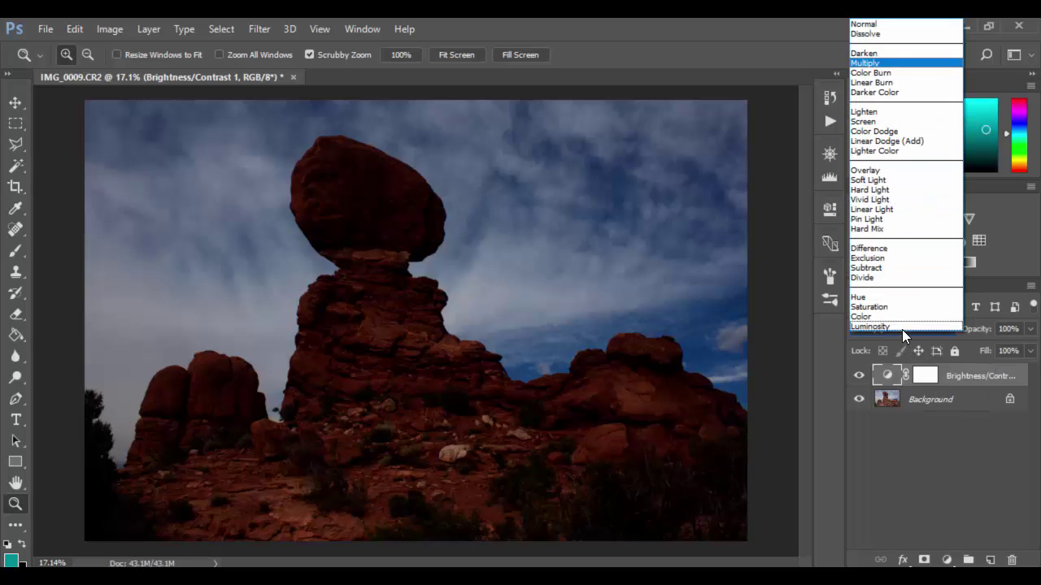
click(866, 122)
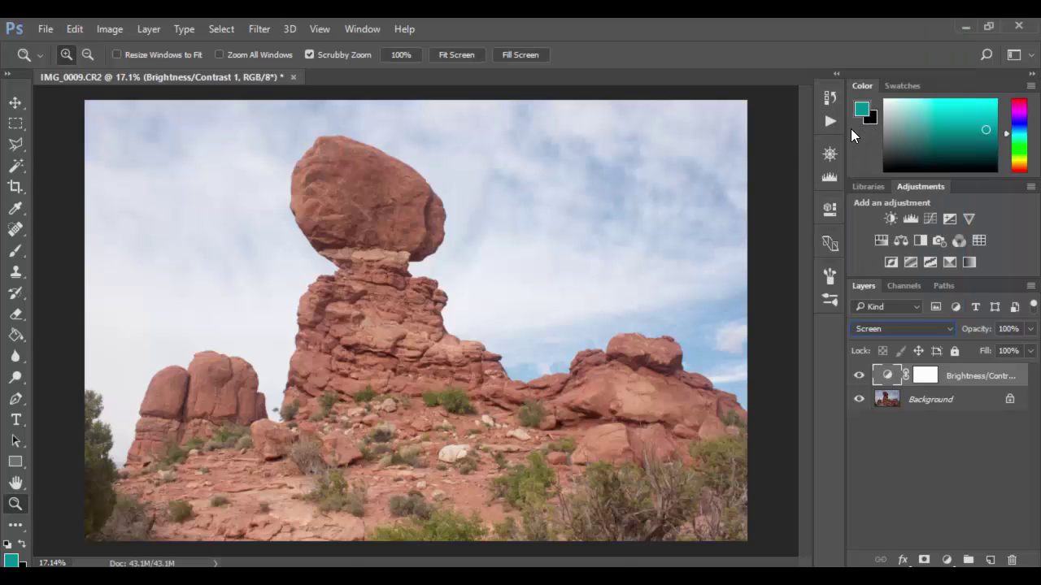
click(885, 329)
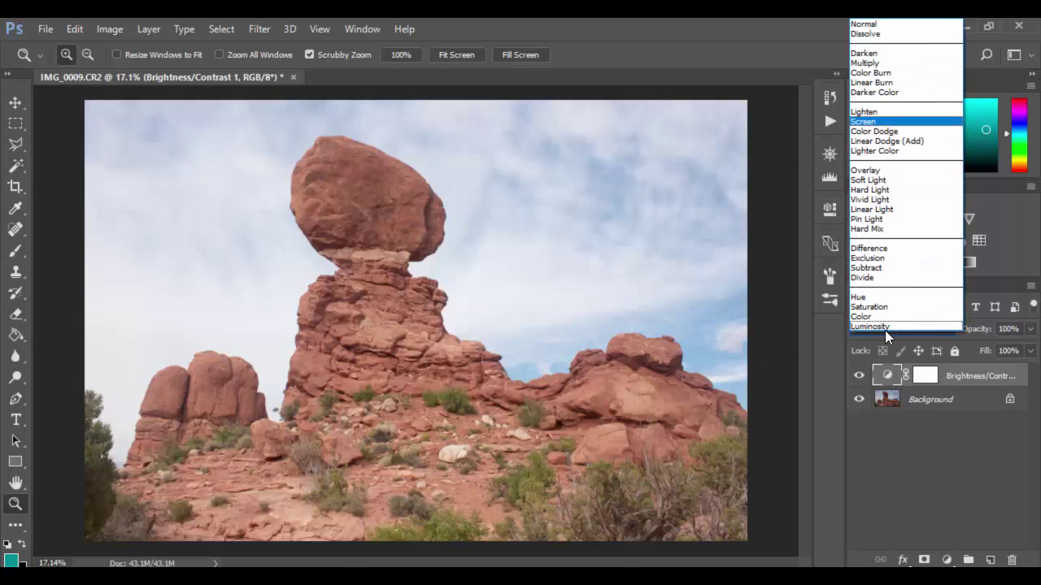
click(871, 170)
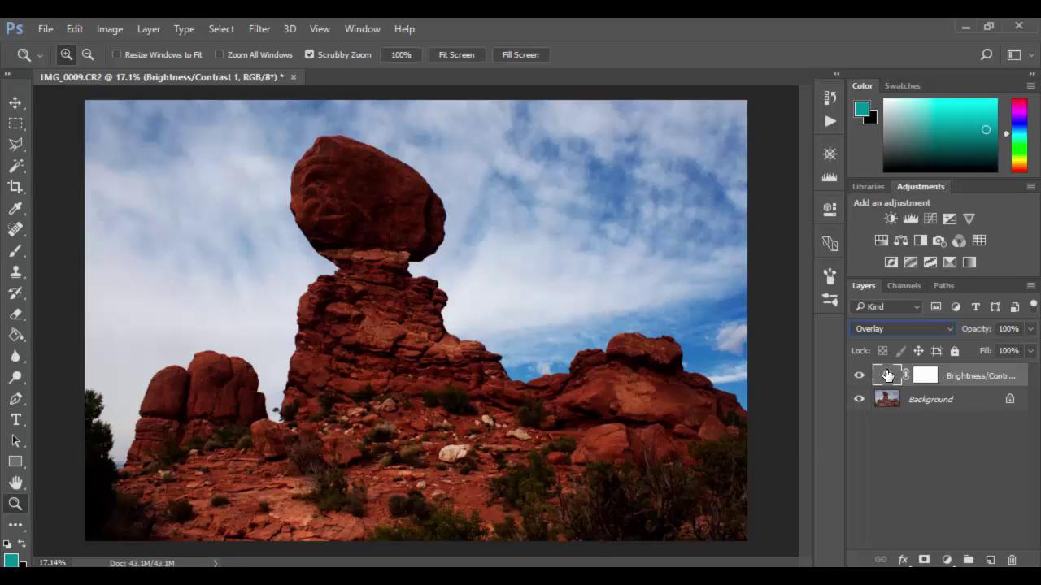
click(886, 330)
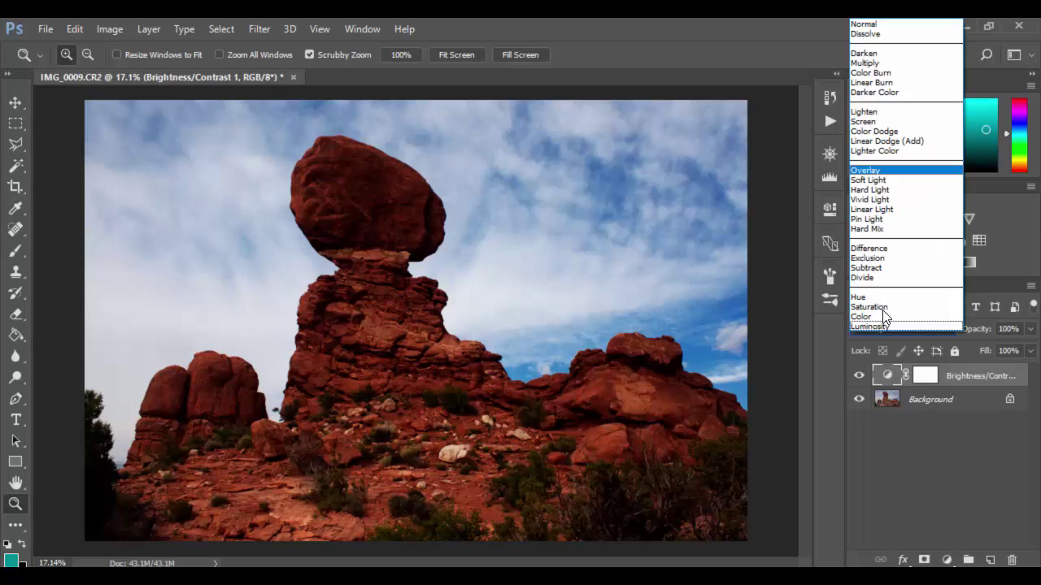
click(878, 29)
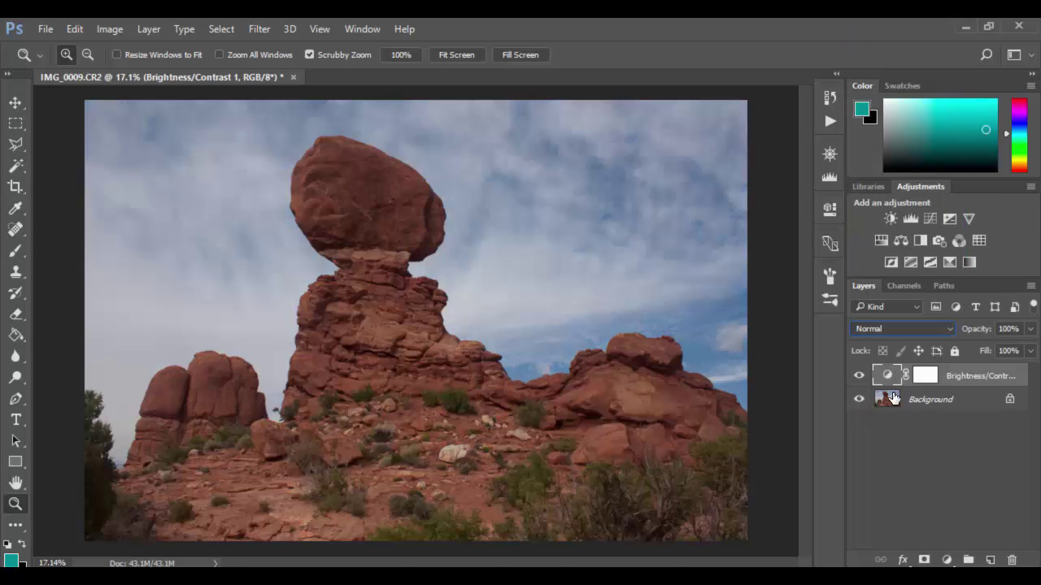
Reopen the Brightness/Contrast settings and apply Auto
double_click(886, 376)
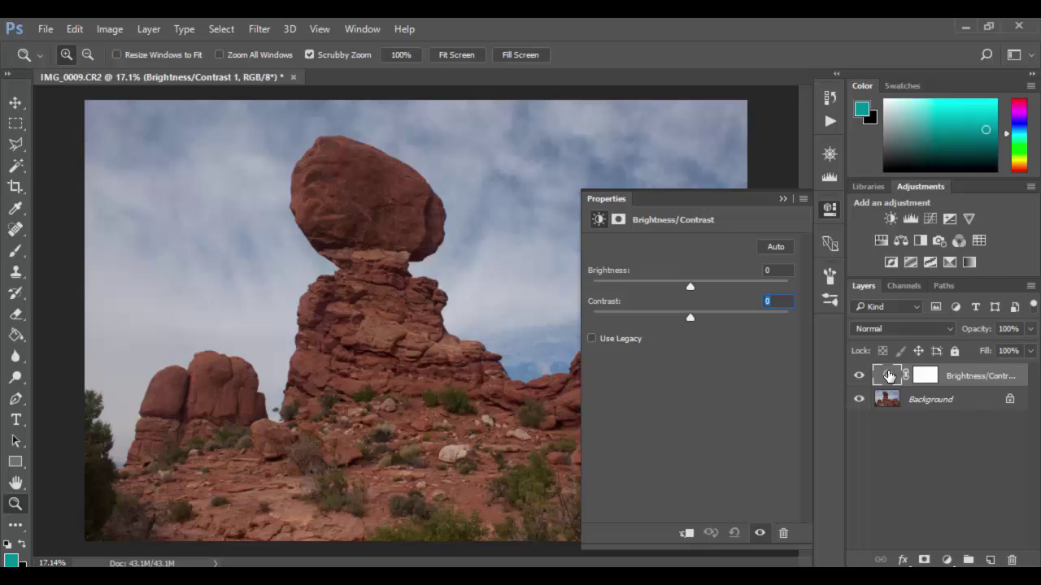
click(784, 199)
click(828, 211)
click(779, 245)
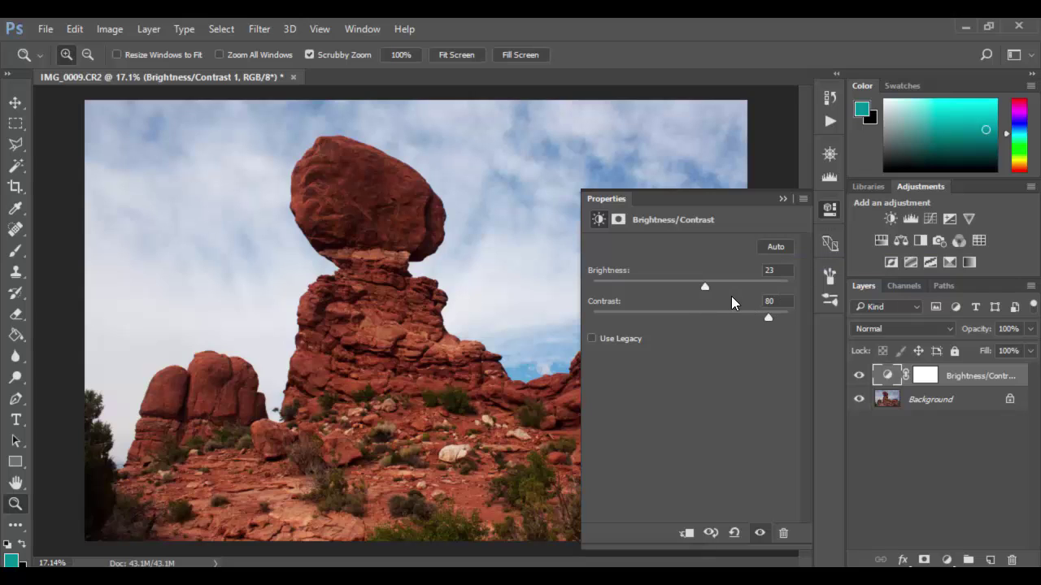
Step the Brightness value down from 23 to 15 with arrow keys
click(781, 300)
key(shift+Tab)
key(Down)
key(Down)
key(Down)
key(Down)
key(Down)
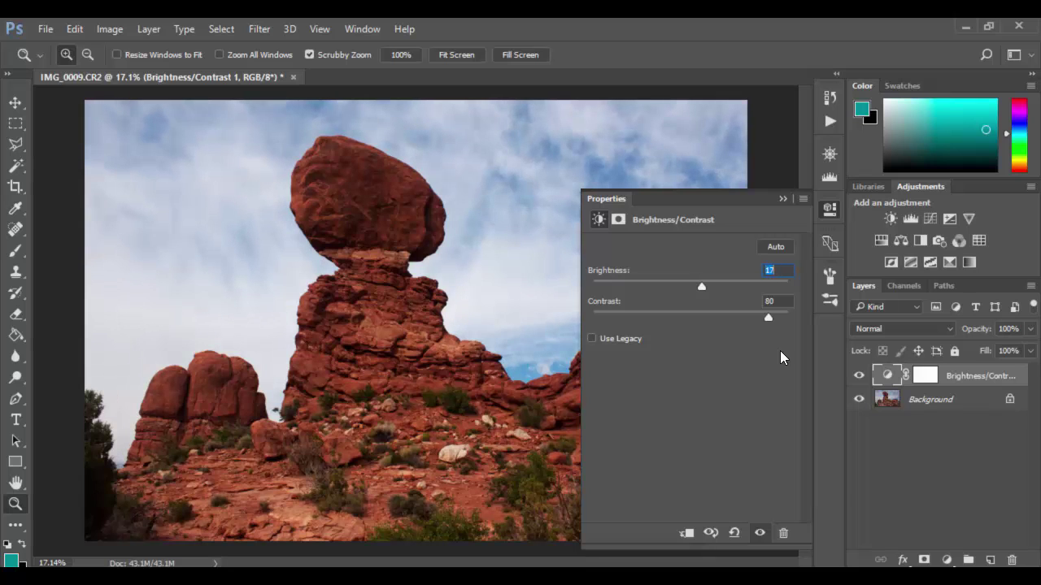
key(shift+Down)
key(shift+Down)
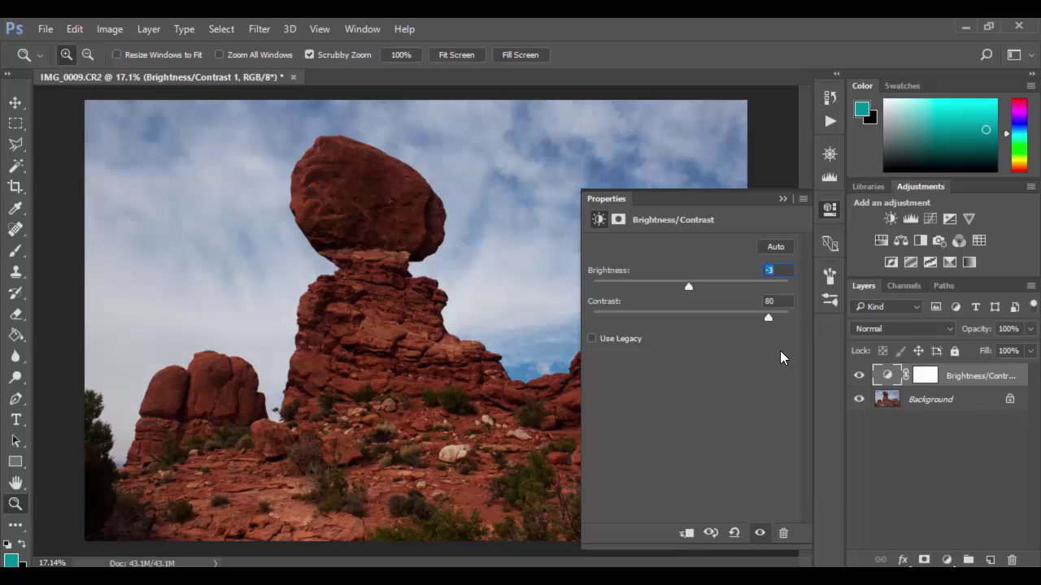
key(shift+Up)
key(shift+Up)
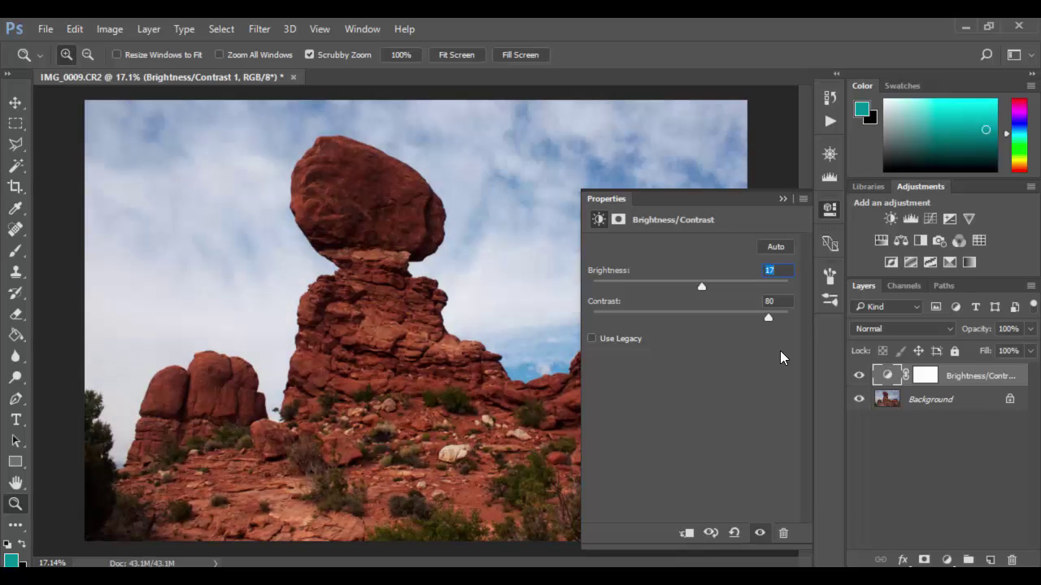
key(Down)
key(Down)
Nudge the Contrast value to 75 with arrow keys
key(Tab)
key(Up)
key(Down)
key(Down)
key(Down)
Close the Brightness/Contrast settings and toggle the layer's visibility to compare before and after
click(779, 196)
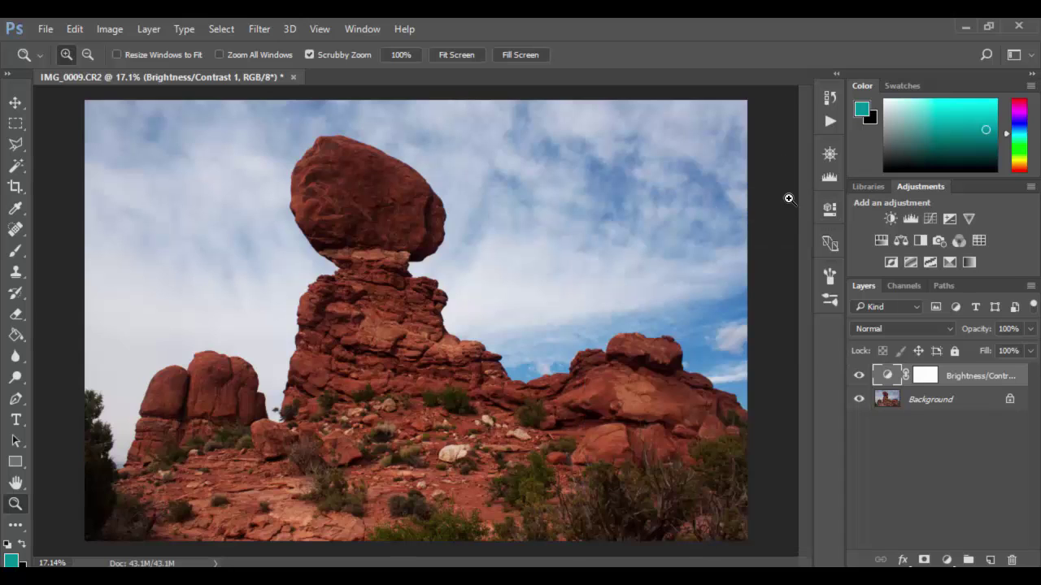
click(859, 376)
click(858, 376)
click(859, 377)
click(858, 377)
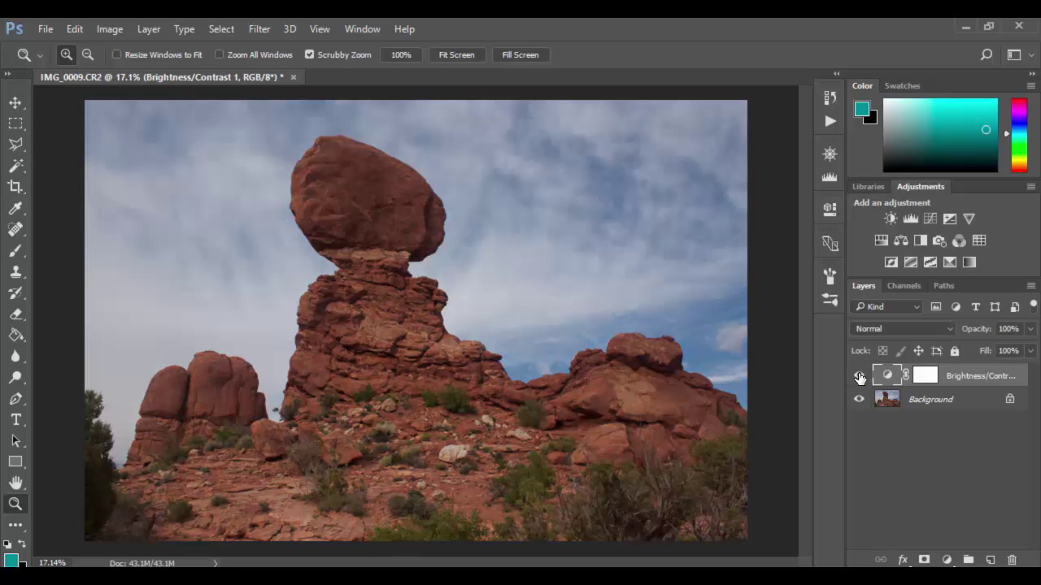